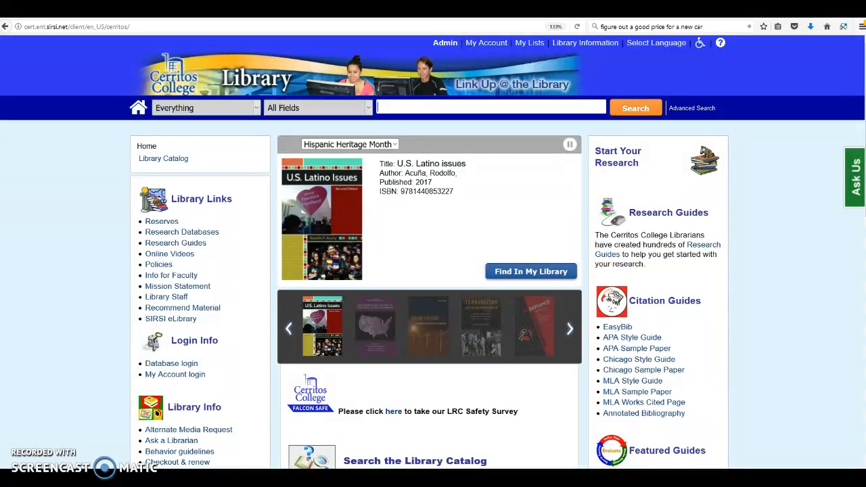
- Open the US Newsstream database from the library's A-Z list of research databases
{"action": "left_click", "coordinate": [182, 234]}
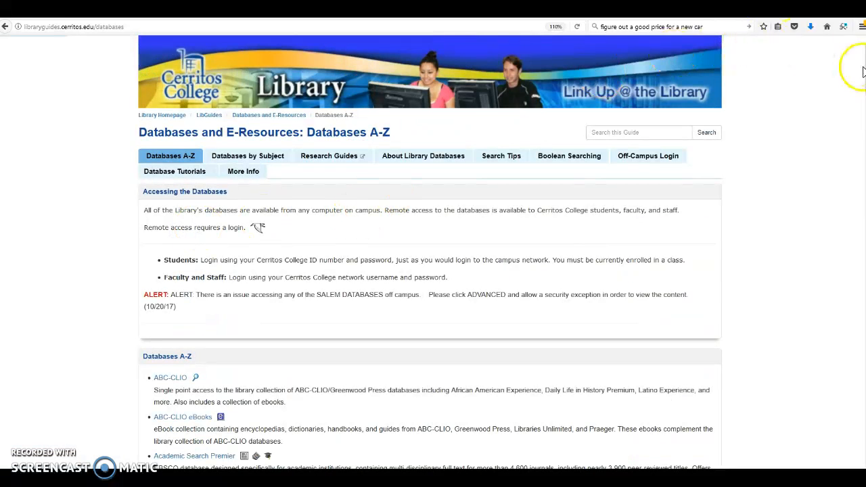
{"action": "left_click_drag", "start_coordinate": [864, 78], "coordinate": [865, 445]}
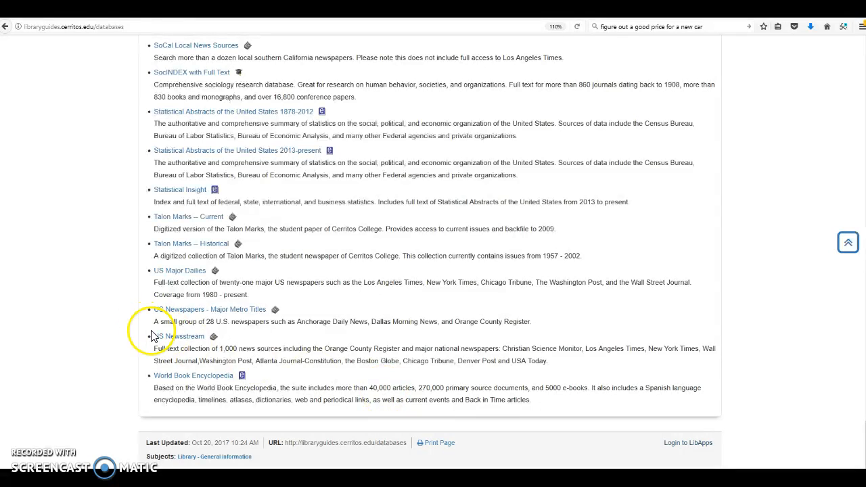
{"action": "left_click", "coordinate": [183, 338]}
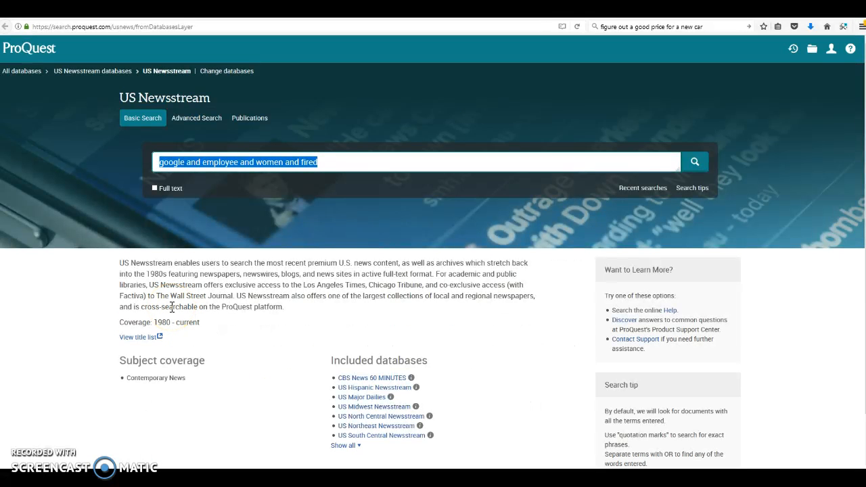
- Replace the prefilled query and search US Newsstream for "google"
{"action": "key", "text": "BackSpace"}
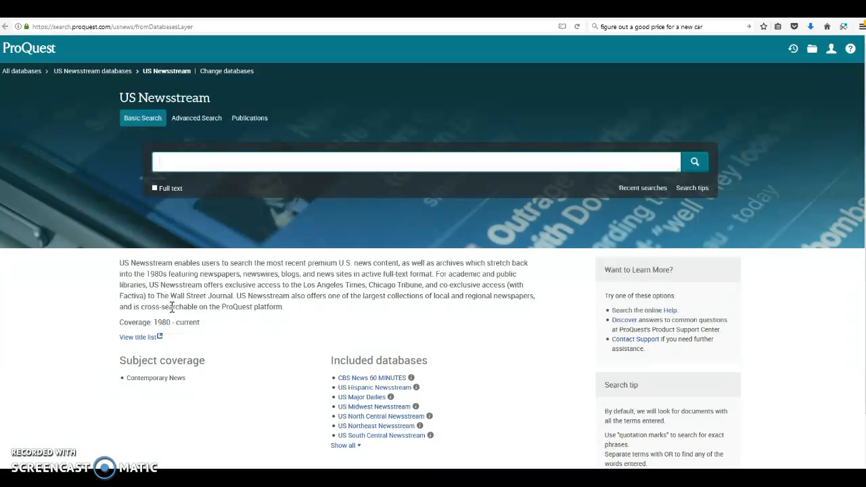
{"action": "type", "text": "google"}
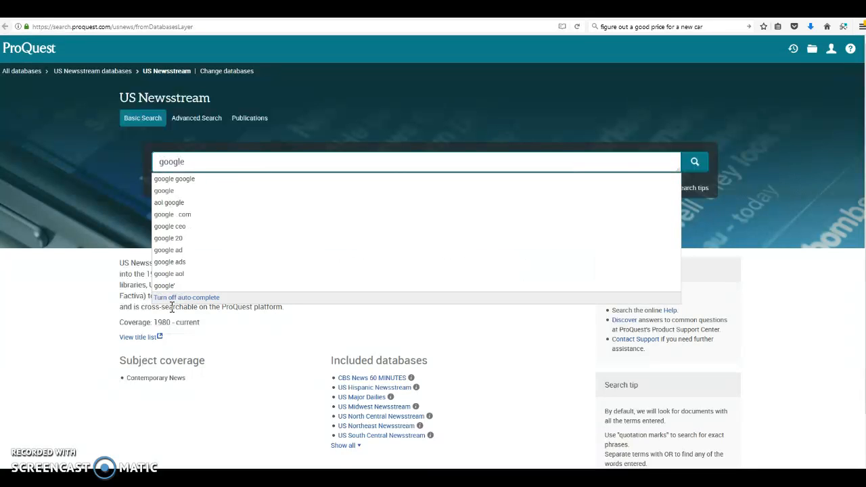
{"action": "key", "text": "Return"}
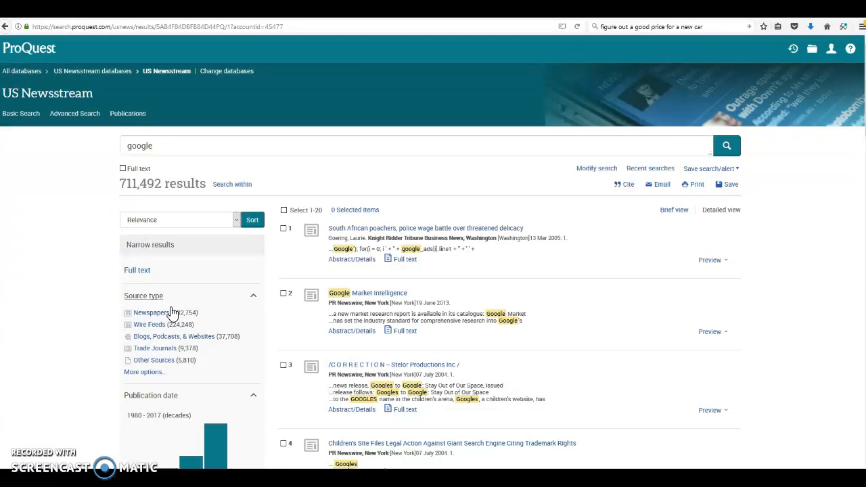
- Narrow the search by extending the query to "google and employee"
{"action": "left_click", "coordinate": [170, 148]}
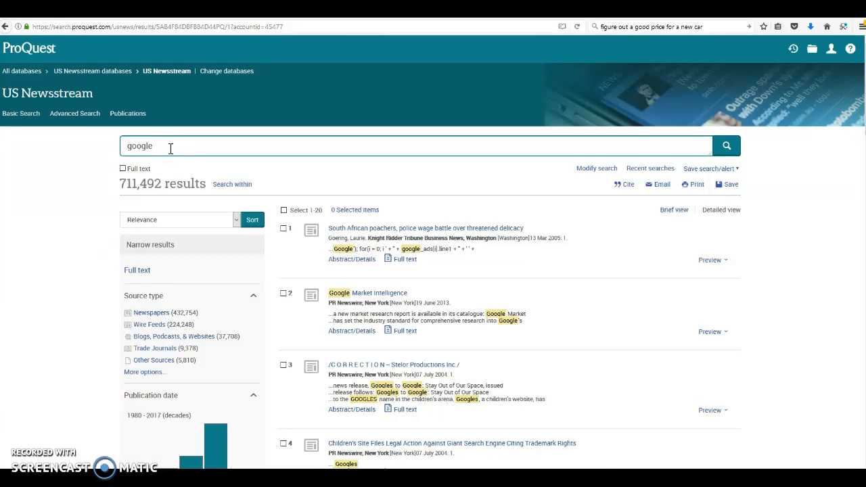
{"action": "type", "text": "and"}
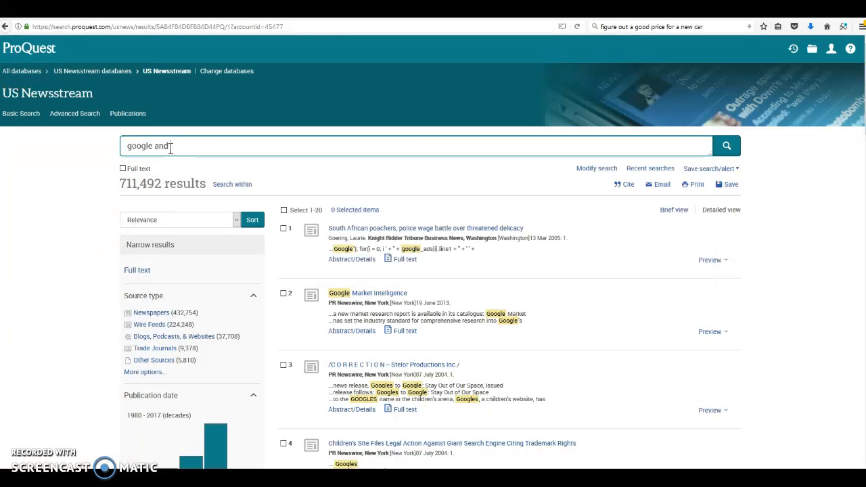
{"action": "type", "text": " emp"}
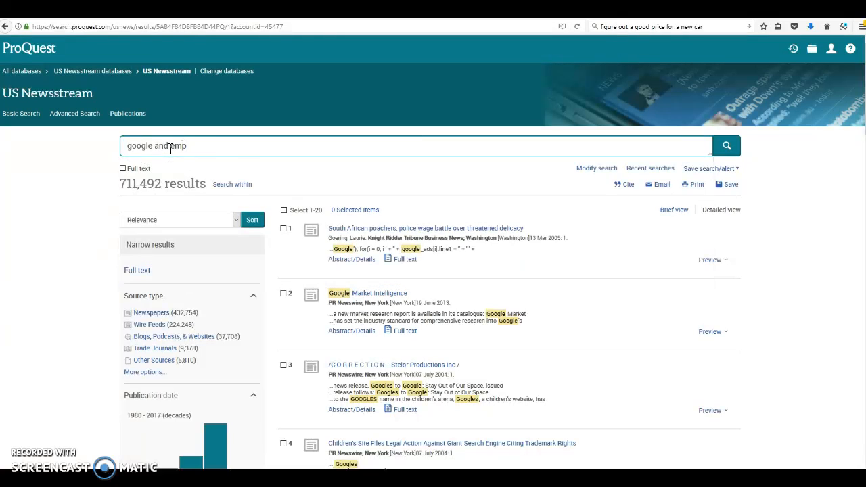
{"action": "type", "text": "loyee"}
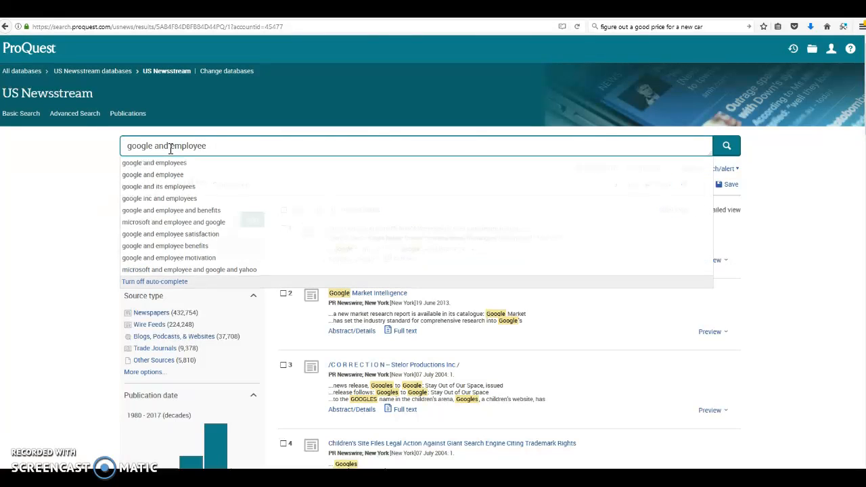
{"action": "key", "text": "Return"}
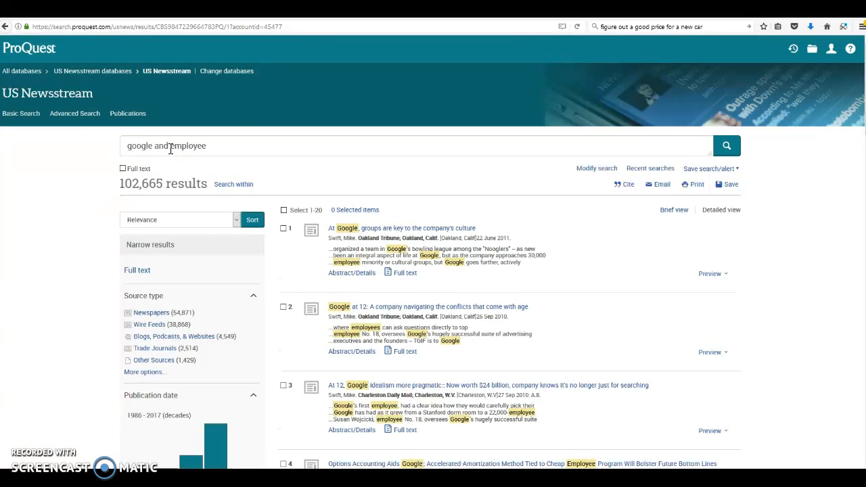
- Narrow the search further by extending the query to "google and employee and women and fired"
{"action": "left_click", "coordinate": [221, 148]}
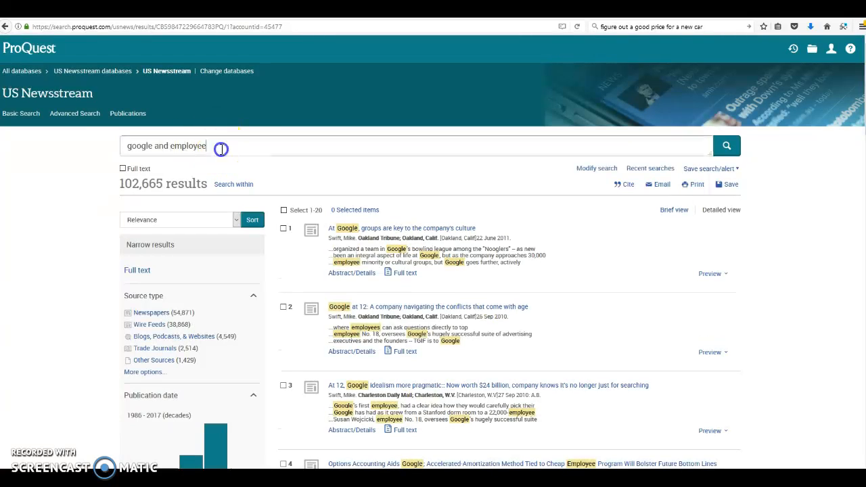
{"action": "type", "text": "and"}
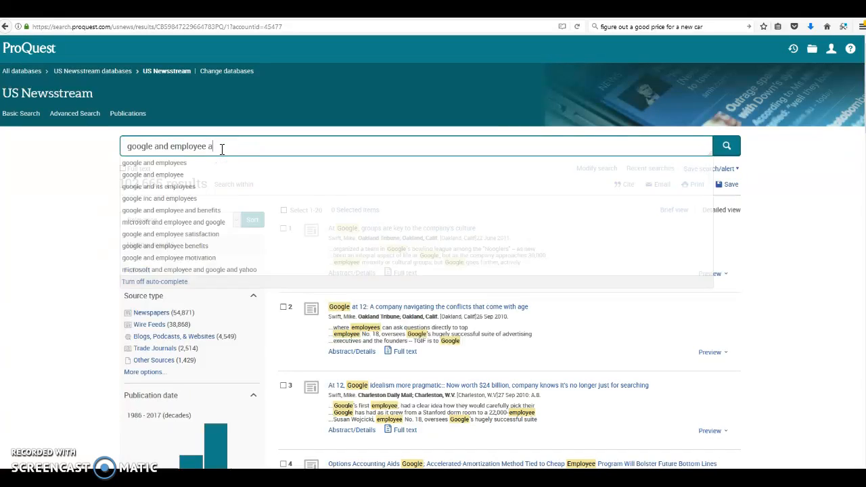
{"action": "type", "text": " women an"}
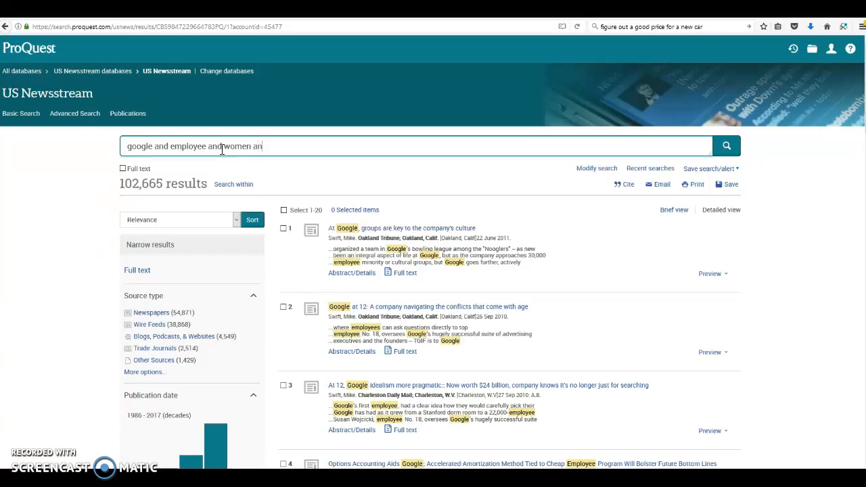
{"action": "type", "text": "d fired"}
{"action": "key", "text": "Return"}
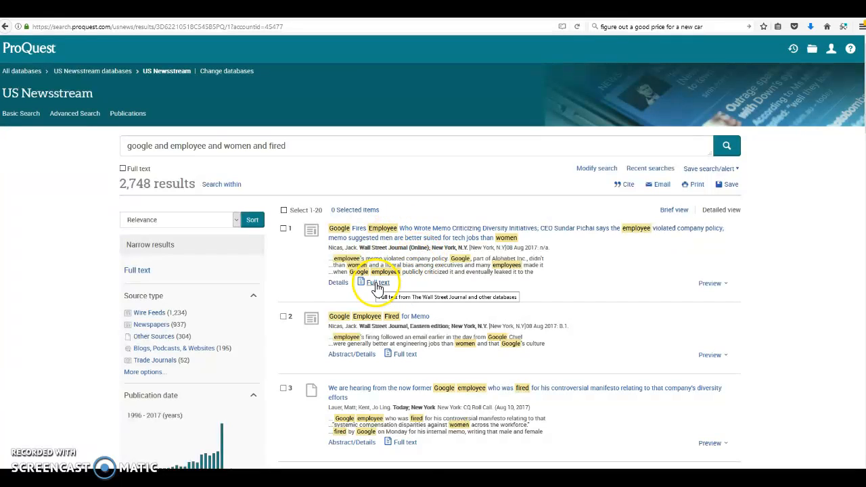
- Open the full text of the first result, the Wall Street Journal (Online) article on Google firing an employee, and skim it
{"action": "left_click", "coordinate": [377, 284]}
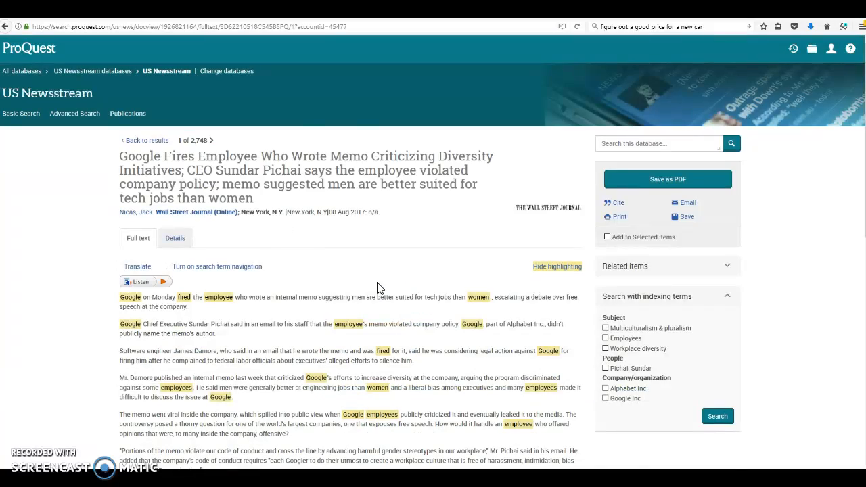
{"action": "scroll", "coordinate": [838, 153], "scroll_direction": "down", "scroll_amount": 15}
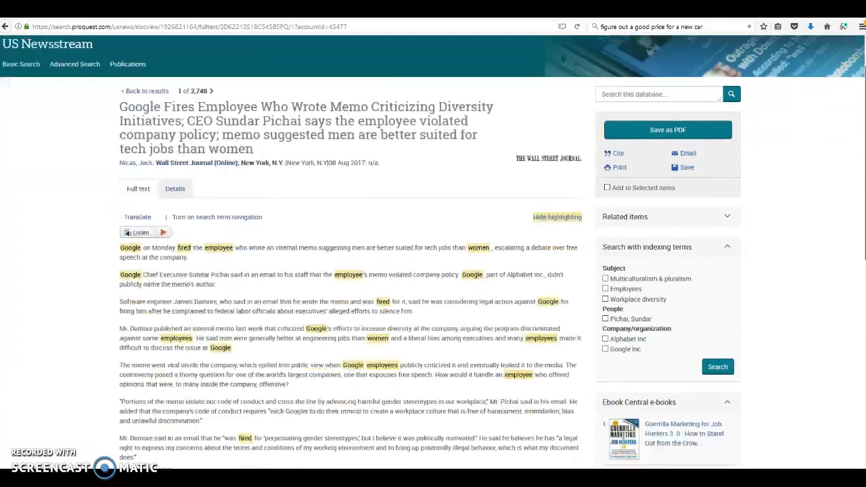
{"action": "scroll", "coordinate": [846, 95], "scroll_direction": "up", "scroll_amount": 15}
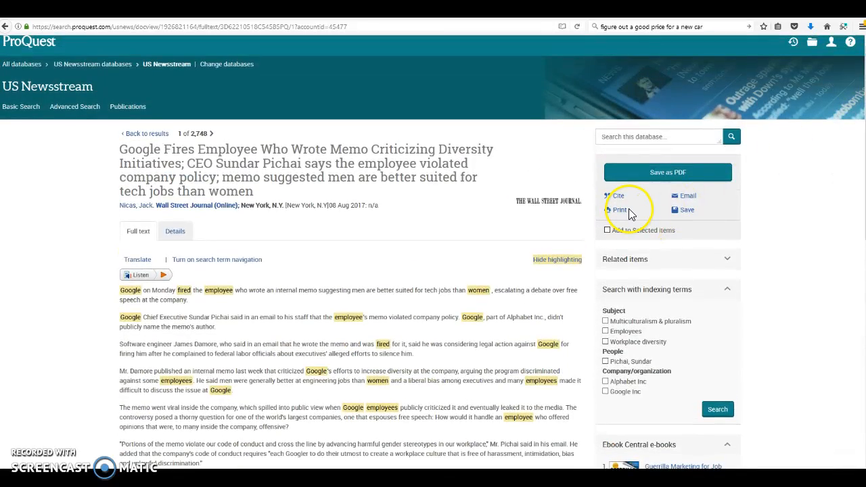
- Look at the article's email options and its generated citation, closing each without making changes
{"action": "left_click", "coordinate": [685, 198]}
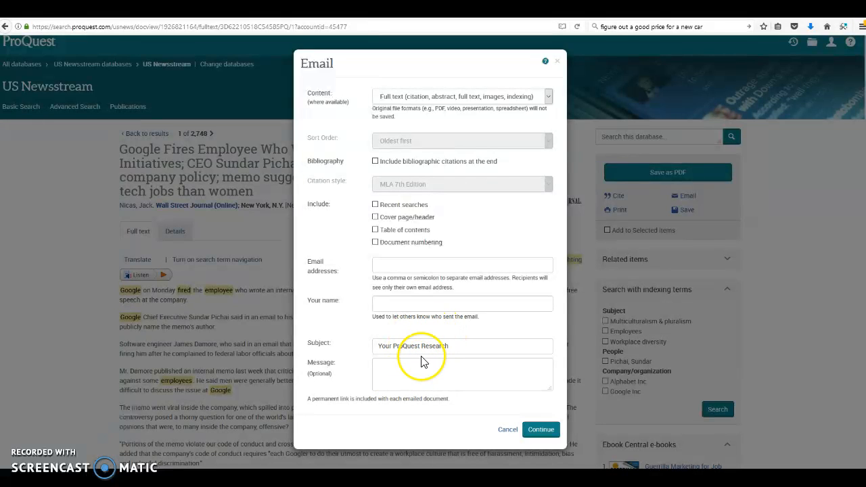
{"action": "left_click", "coordinate": [508, 431]}
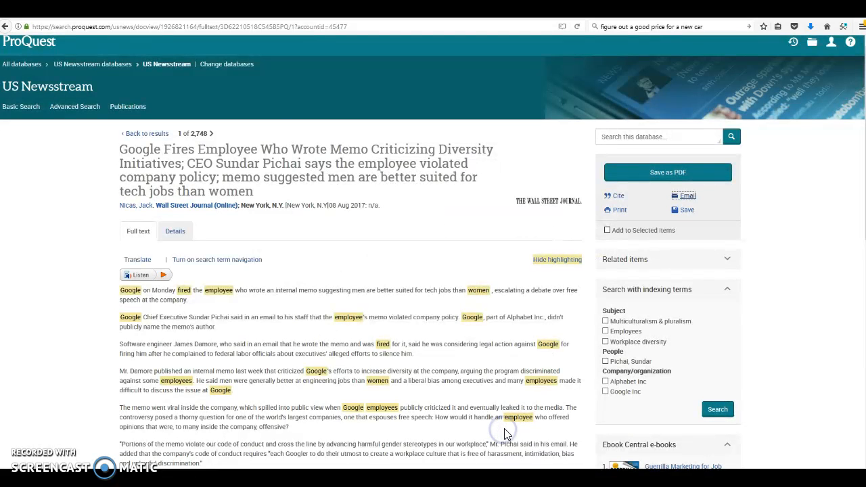
{"action": "left_click", "coordinate": [617, 197]}
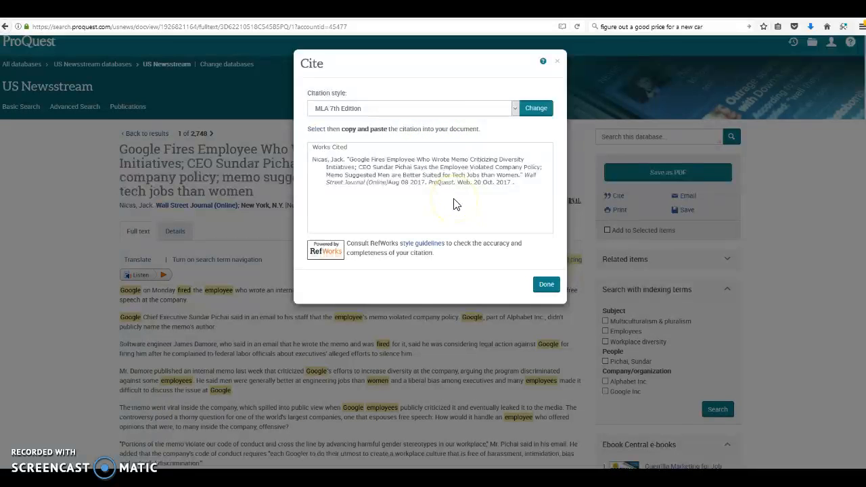
{"action": "left_click", "coordinate": [546, 287]}
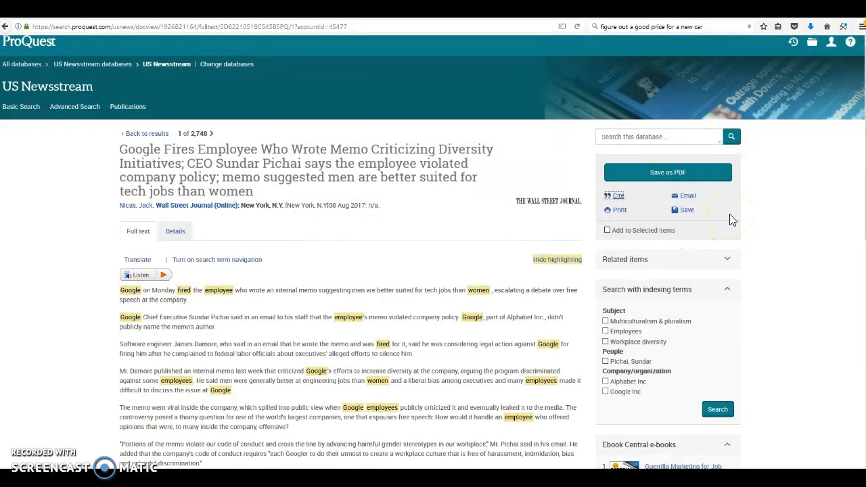
- Export the article's citation to EasyBib and import it there without abstracts
{"action": "left_click", "coordinate": [686, 213]}
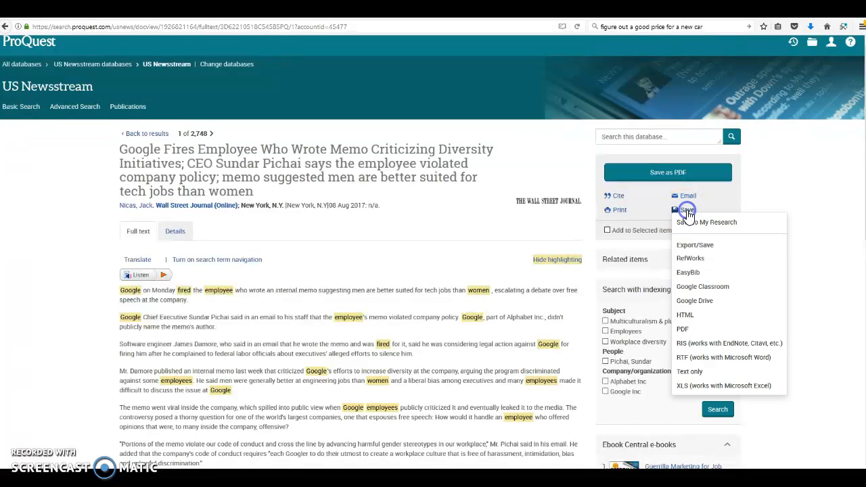
{"action": "left_click", "coordinate": [683, 273]}
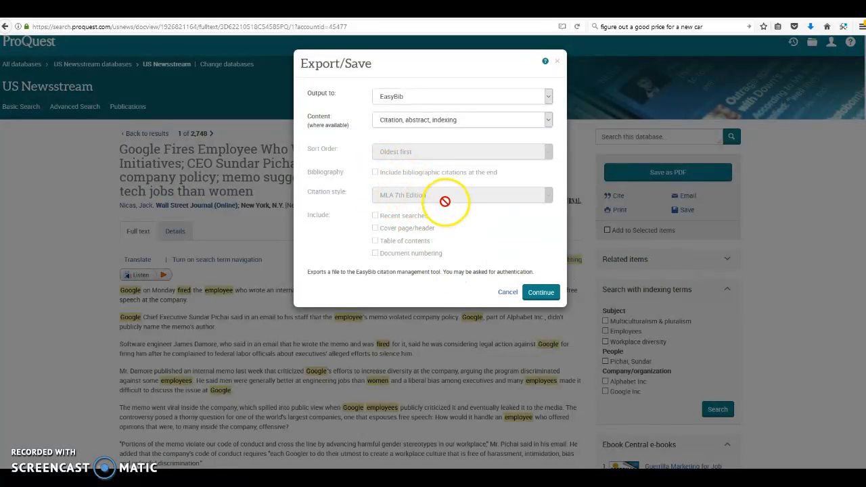
{"action": "left_click", "coordinate": [542, 294]}
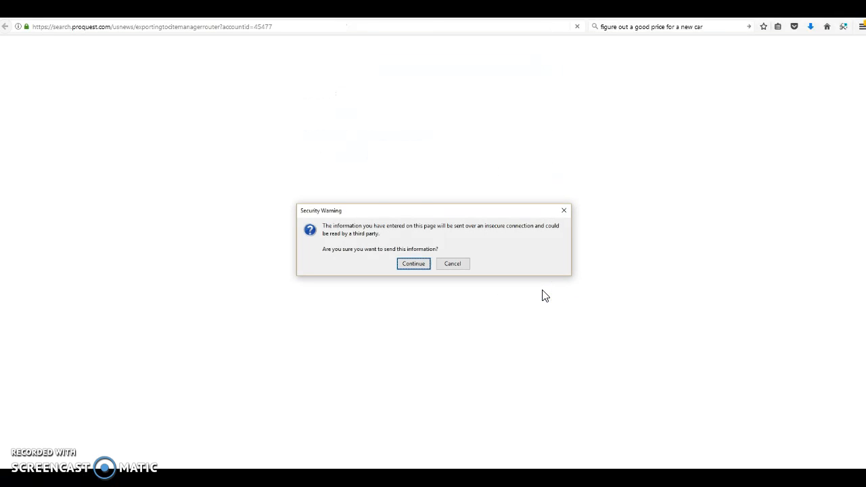
{"action": "left_click", "coordinate": [415, 263]}
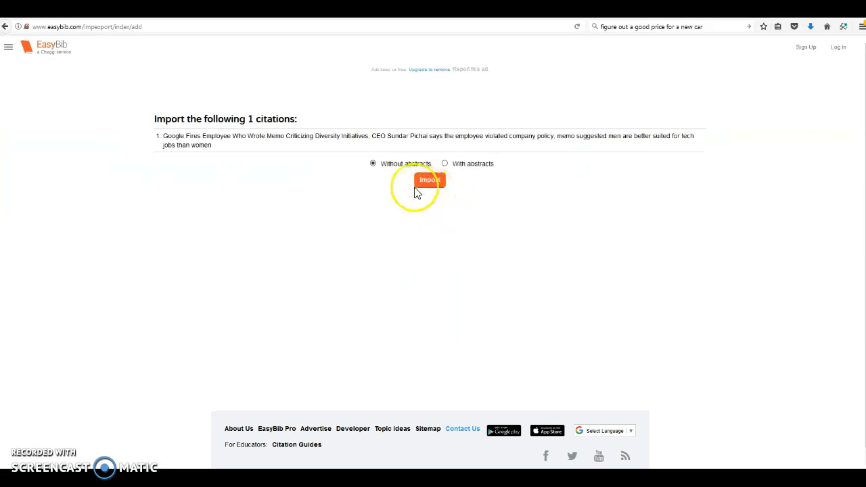
{"action": "left_click", "coordinate": [420, 194]}
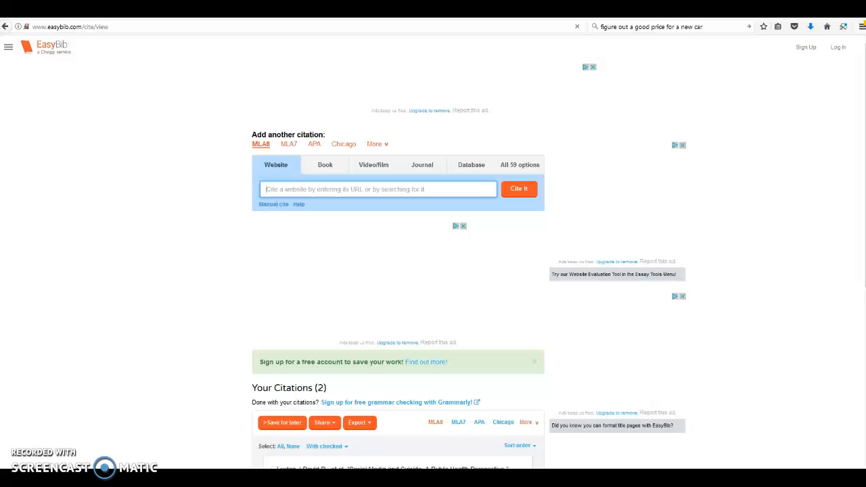
- Examine the imported newspaper article citation in the EasyBib citation list
{"action": "scroll", "coordinate": [433, 252], "scroll_direction": "down", "scroll_amount": 4}
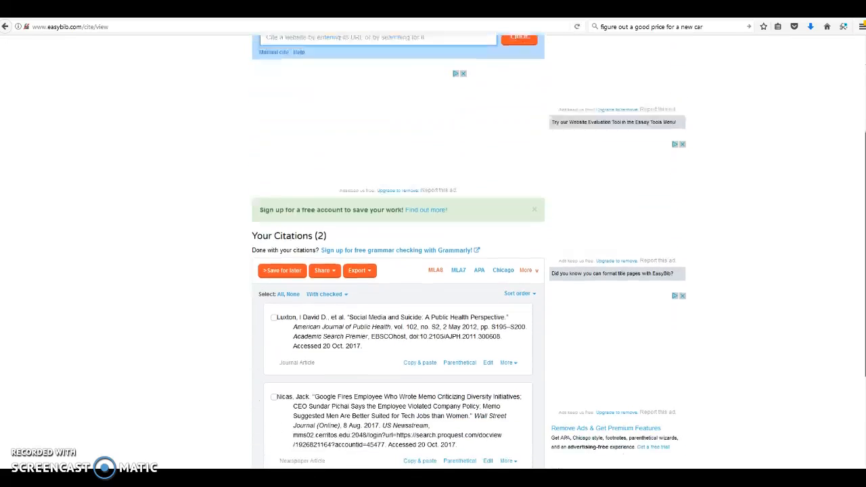
{"action": "scroll", "coordinate": [433, 252], "scroll_direction": "up", "scroll_amount": 4}
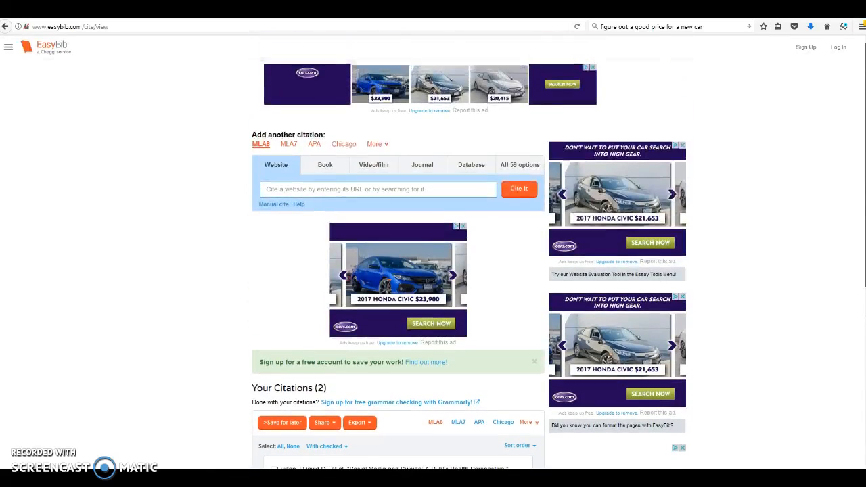
{"action": "scroll", "coordinate": [433, 253], "scroll_direction": "down", "scroll_amount": 4}
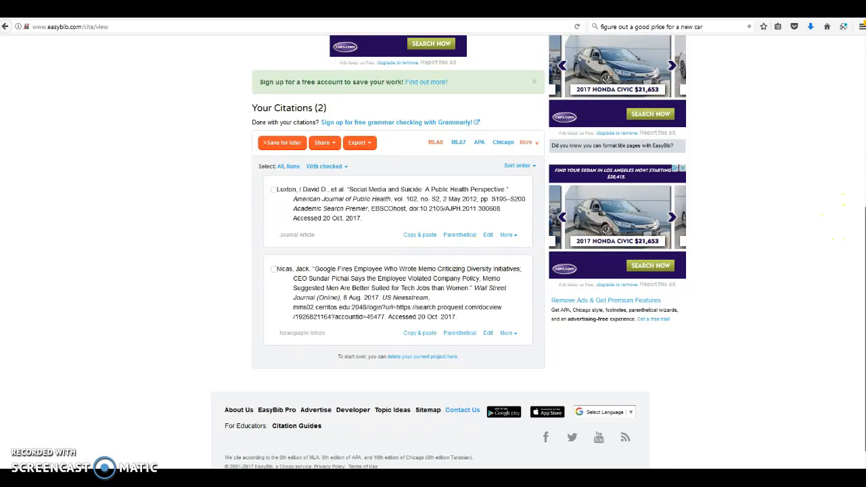
{"action": "scroll", "coordinate": [851, 223], "scroll_direction": "up", "scroll_amount": 3}
{"action": "scroll", "coordinate": [842, 217], "scroll_direction": "up", "scroll_amount": 3}
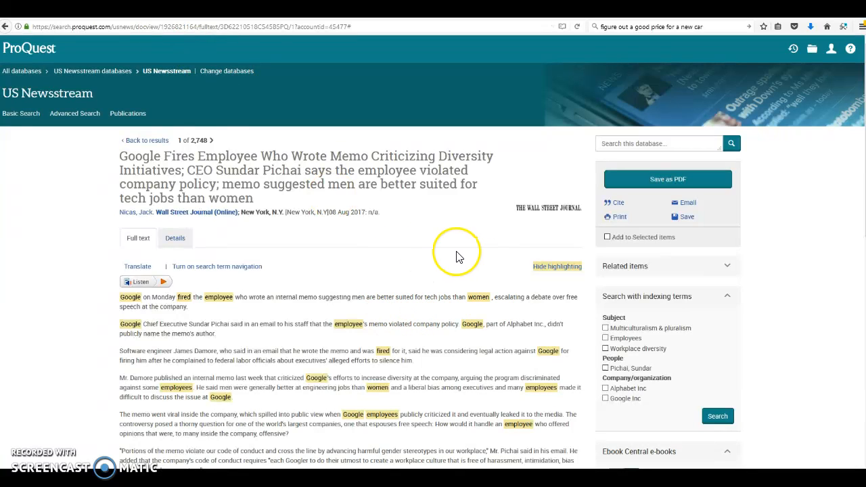
- Return to the results list and search US Newsstream for "companies and diversity and policies"
{"action": "left_click", "coordinate": [139, 140]}
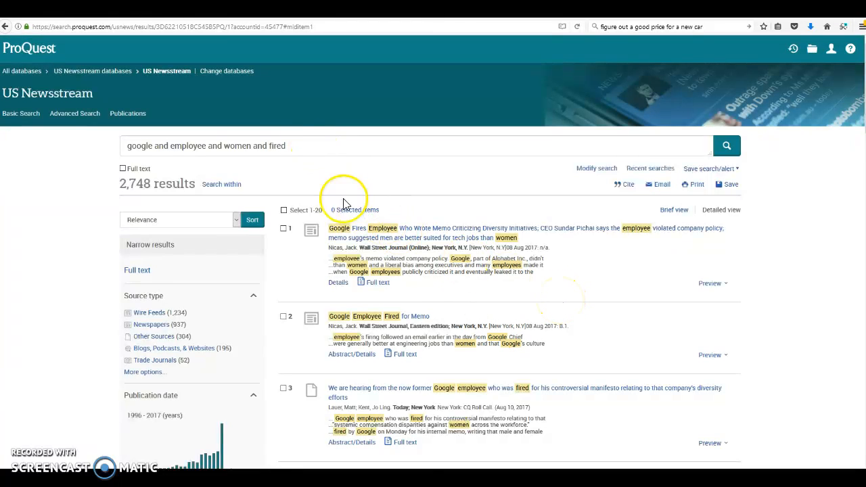
{"action": "left_click_drag", "start_coordinate": [308, 146], "coordinate": [81, 161]}
{"action": "type", "text": "co"}
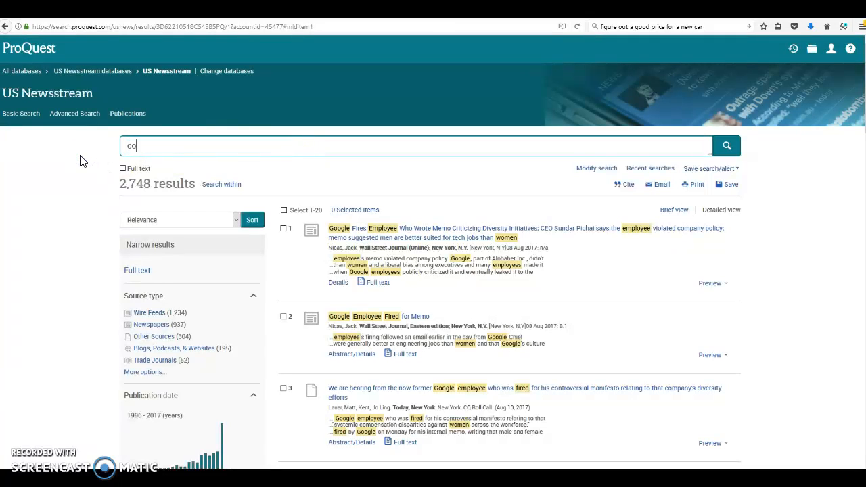
{"action": "type", "text": "mpanies an"}
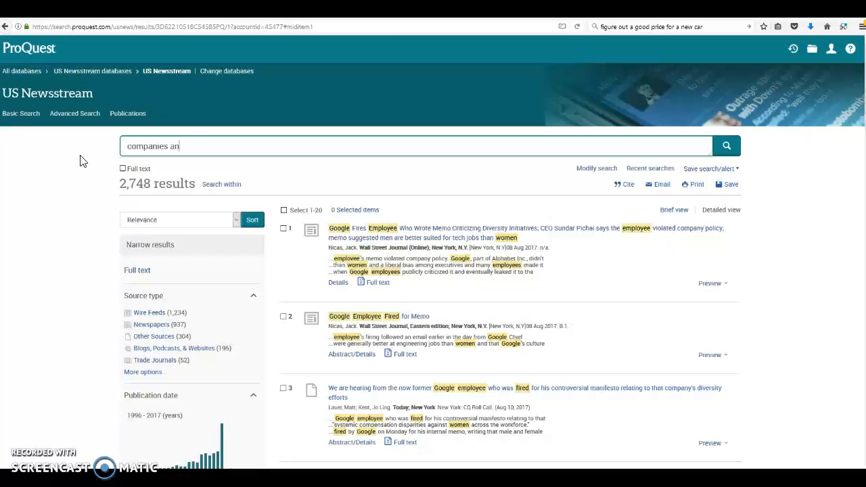
{"action": "type", "text": "d diversity"}
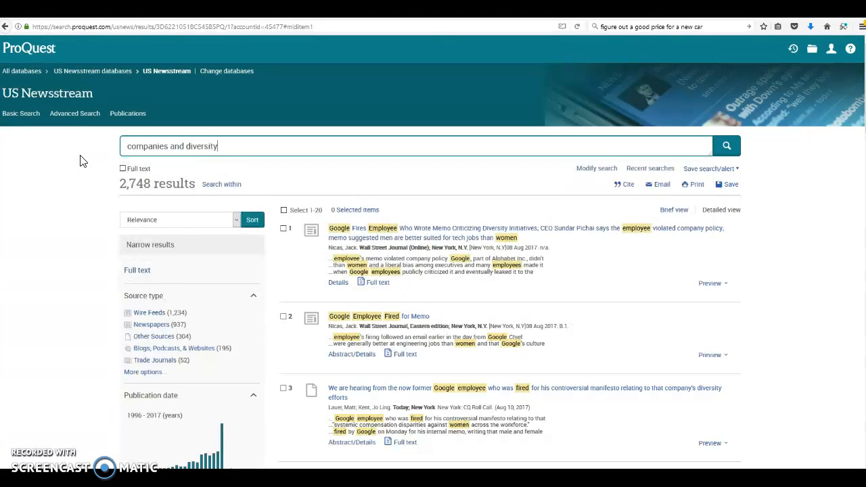
{"action": "type", "text": " and policies"}
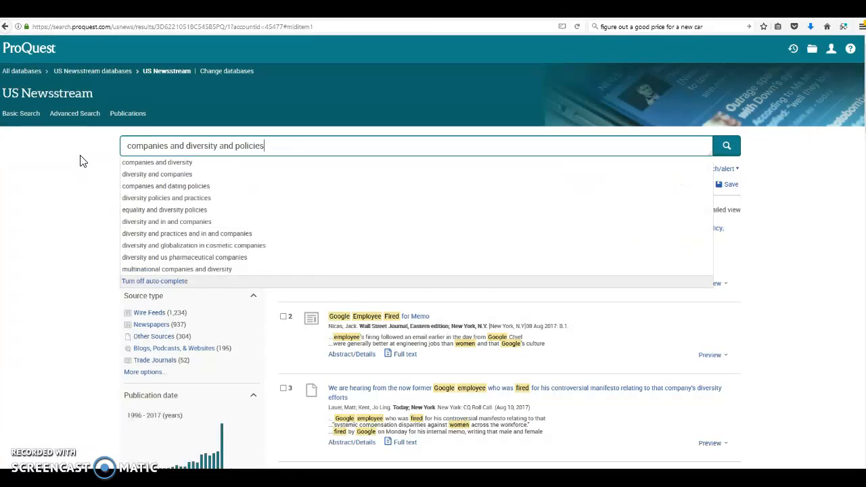
{"action": "key", "text": "Return"}
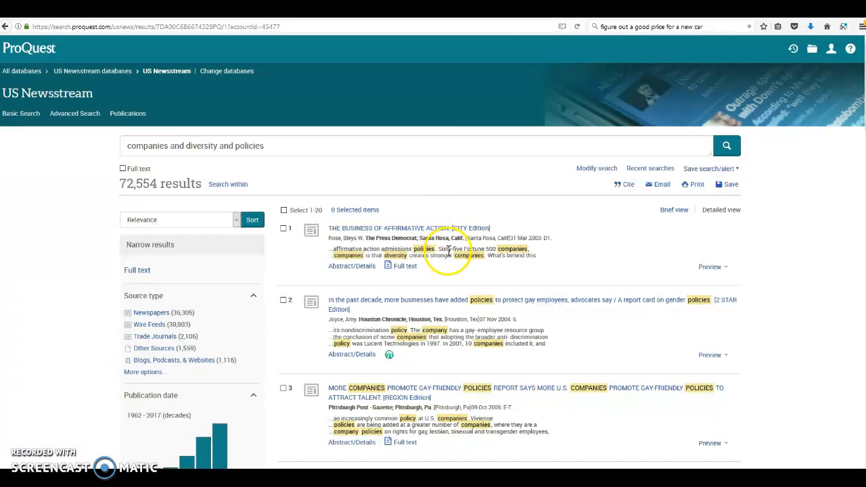
- Limit the results to publication dates in the 2010-2019 decade
{"action": "scroll", "coordinate": [433, 253], "scroll_direction": "down", "scroll_amount": 3}
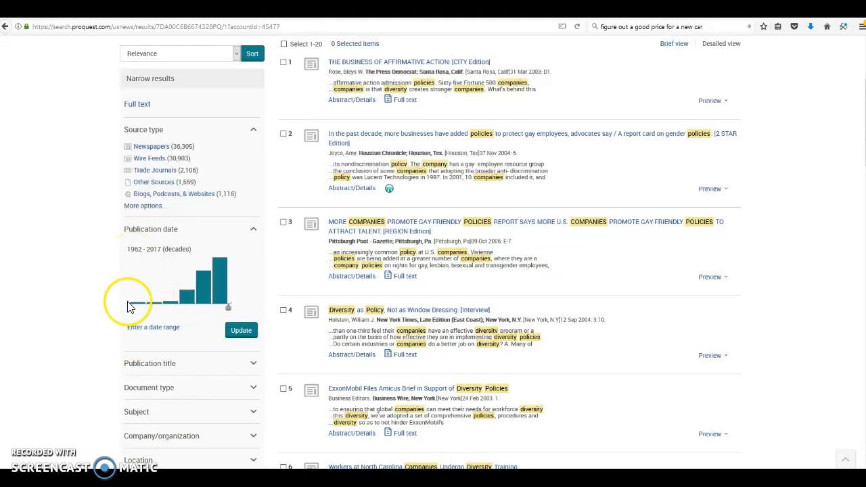
{"action": "mouse_move", "coordinate": [129, 310]}
{"action": "left_click_drag", "start_coordinate": [129, 310], "coordinate": [205, 318]}
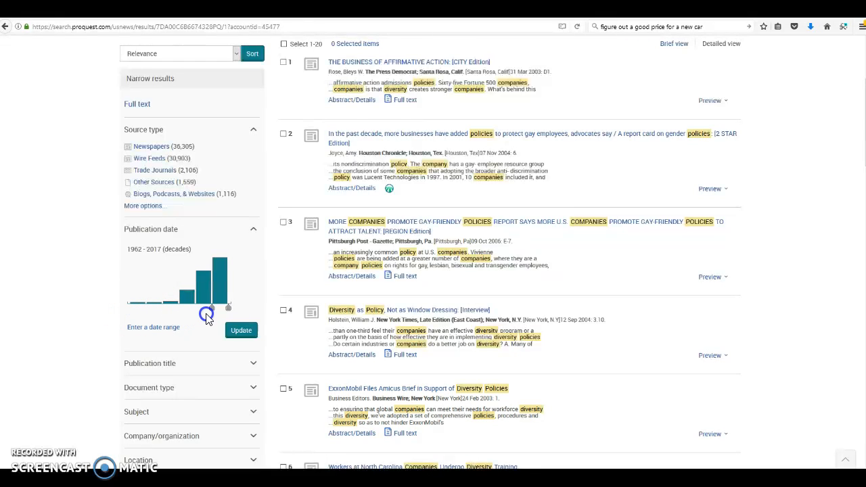
{"action": "left_click", "coordinate": [242, 331]}
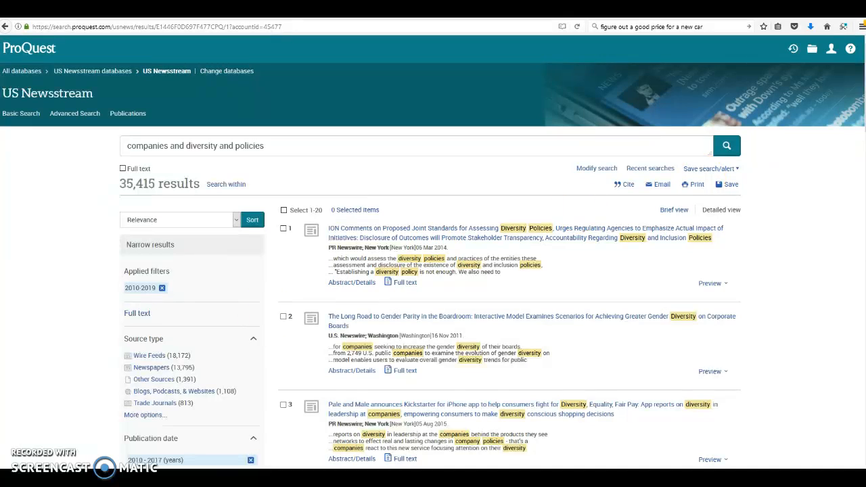
- Narrow the publication date range further to the year 2017 only
{"action": "scroll", "coordinate": [412, 248], "scroll_direction": "down", "scroll_amount": 3}
{"action": "left_click", "coordinate": [413, 247]}
{"action": "left_click", "coordinate": [130, 299]}
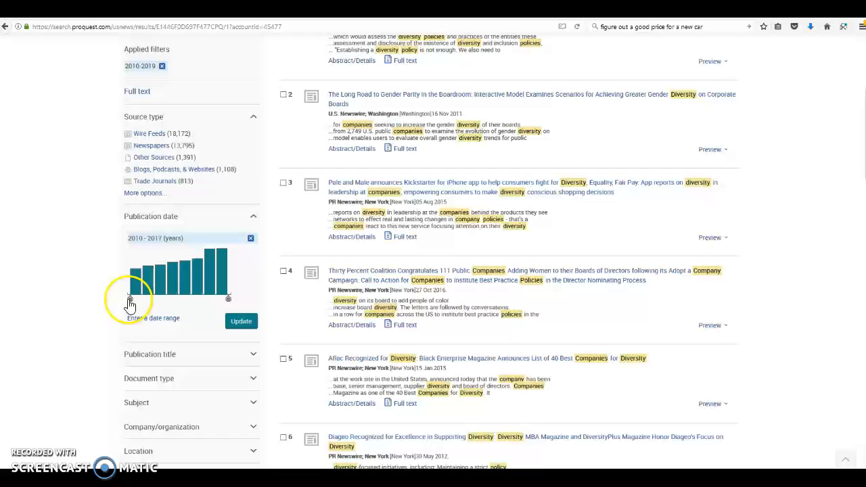
{"action": "left_click_drag", "start_coordinate": [131, 303], "coordinate": [215, 306]}
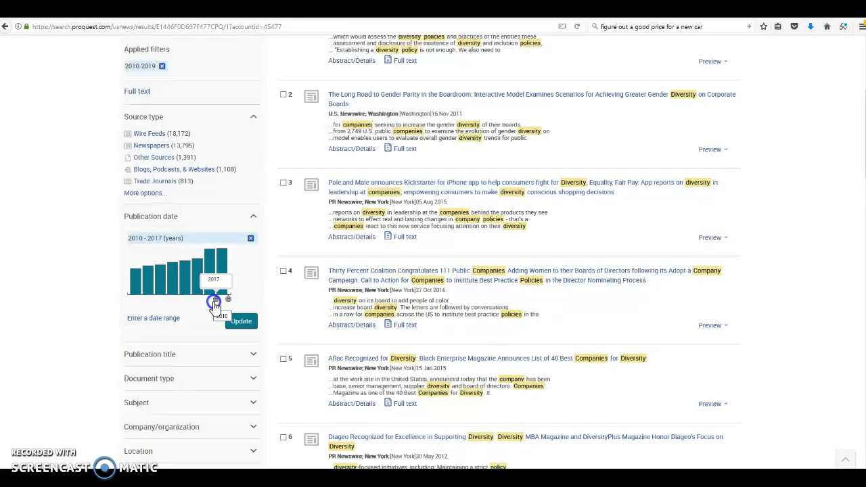
{"action": "left_click", "coordinate": [240, 320]}
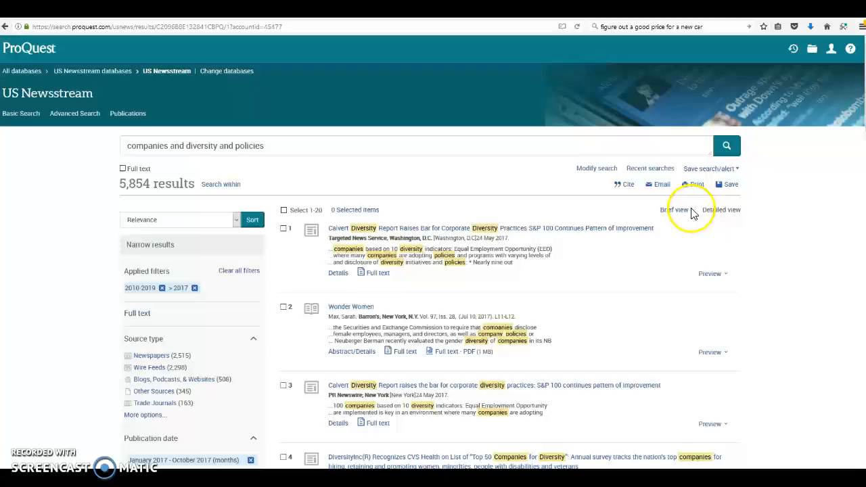
- Filter the results by the document type Feature
{"action": "scroll", "coordinate": [433, 257], "scroll_direction": "down", "scroll_amount": 5}
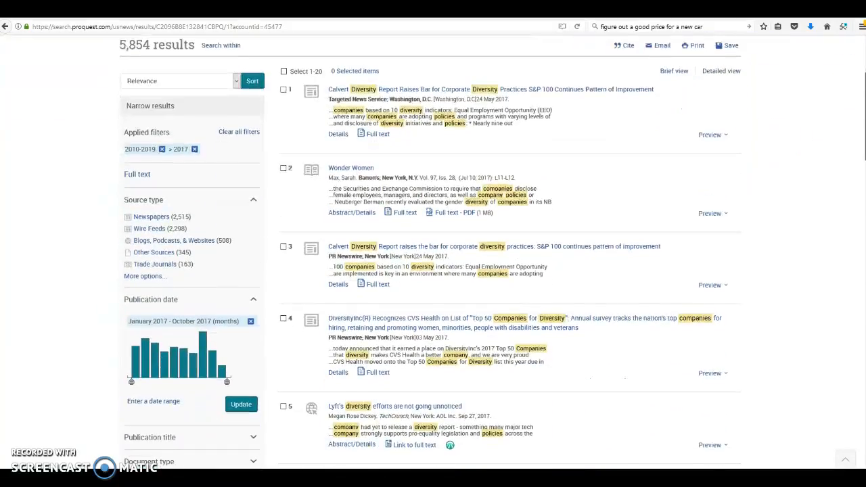
{"action": "scroll", "coordinate": [448, 267], "scroll_direction": "down", "scroll_amount": 2}
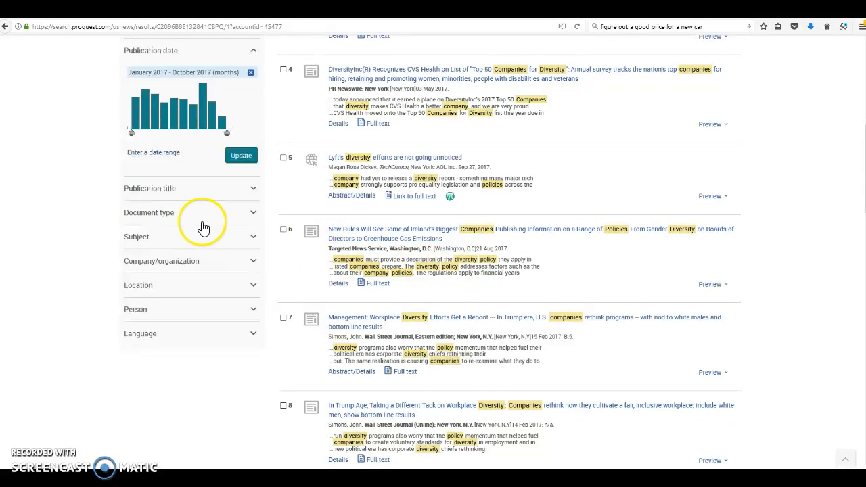
{"action": "left_click", "coordinate": [254, 217]}
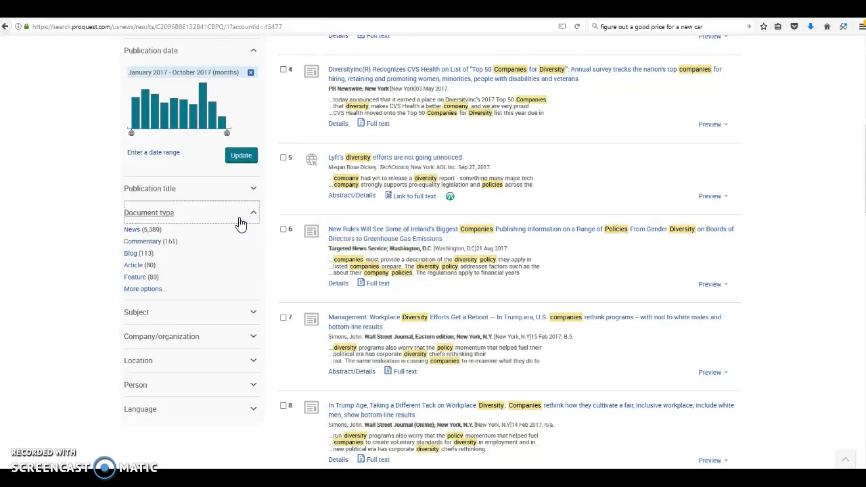
{"action": "left_click", "coordinate": [150, 243]}
{"action": "left_click", "coordinate": [135, 277]}
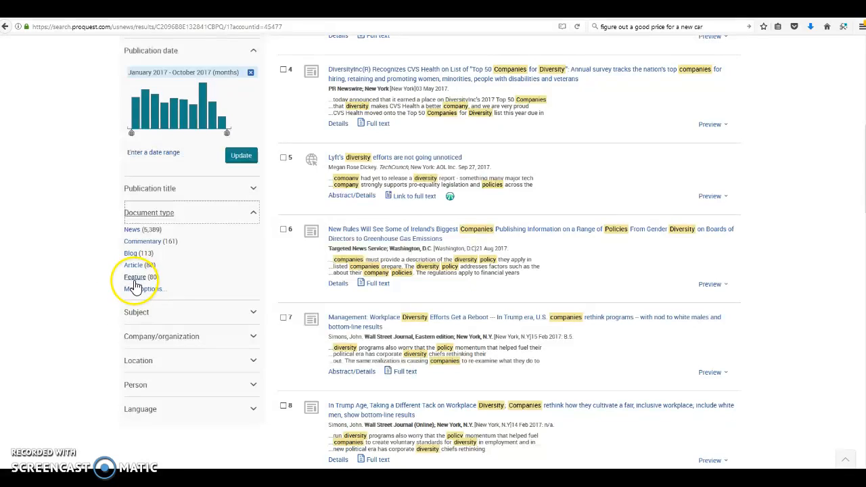
{"action": "left_click", "coordinate": [134, 278]}
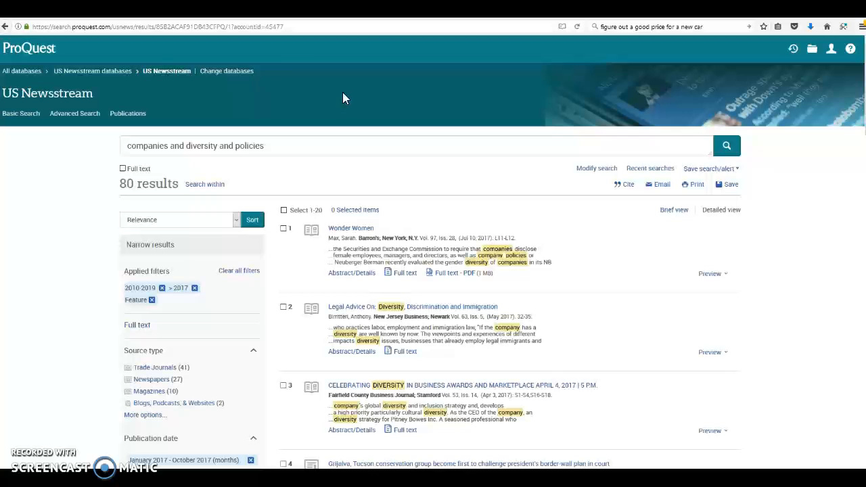
- Change databases by deselecting US Newsstream, selecting GenderWatch and opening its search page
{"action": "left_click", "coordinate": [234, 77]}
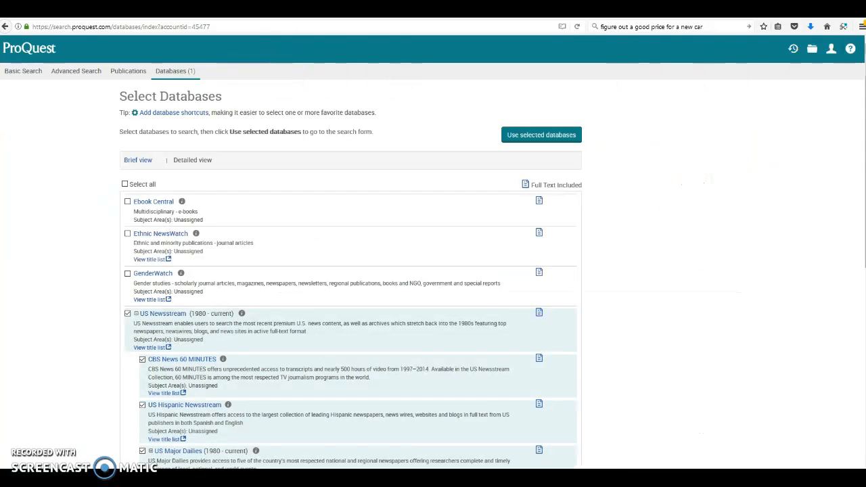
{"action": "left_click_drag", "start_coordinate": [857, 84], "coordinate": [857, 158]}
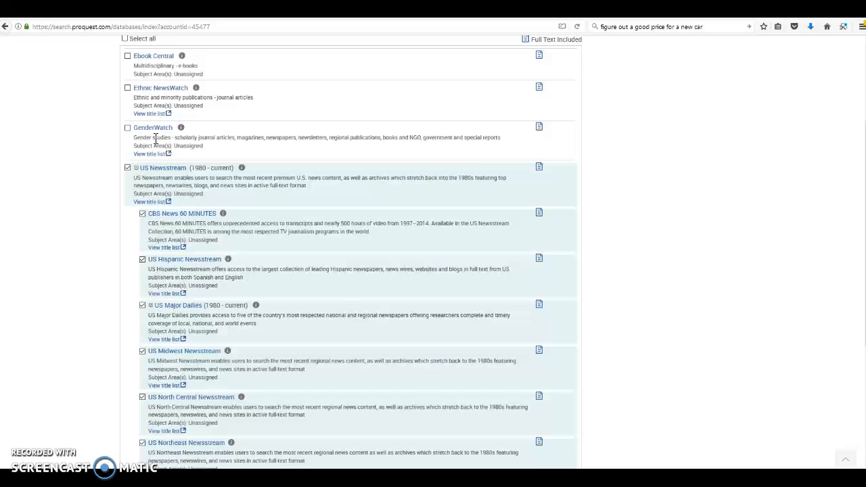
{"action": "left_click", "coordinate": [127, 167]}
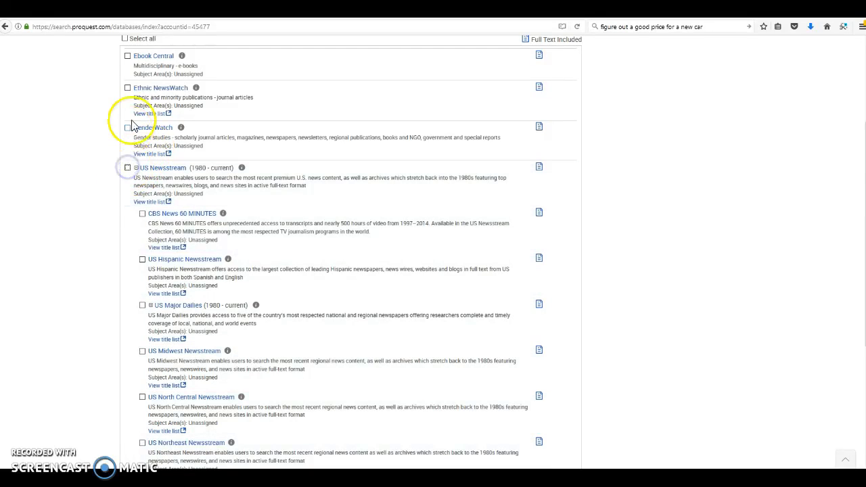
{"action": "left_click", "coordinate": [127, 127]}
{"action": "left_click", "coordinate": [144, 128]}
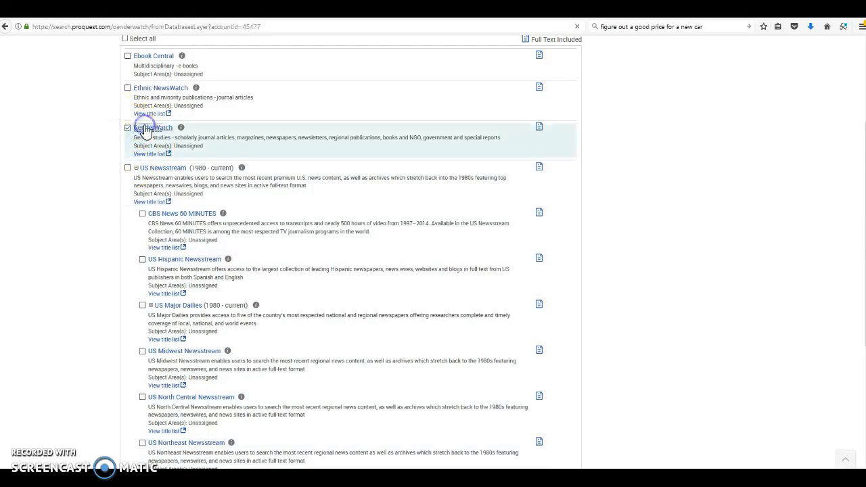
- Search GenderWatch for "google and employee and fired"
{"action": "left_click", "coordinate": [228, 158]}
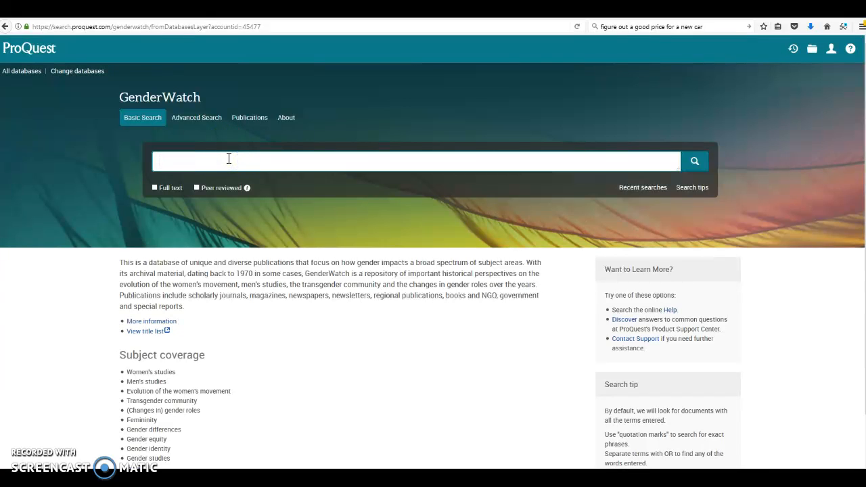
{"action": "type", "text": "google"}
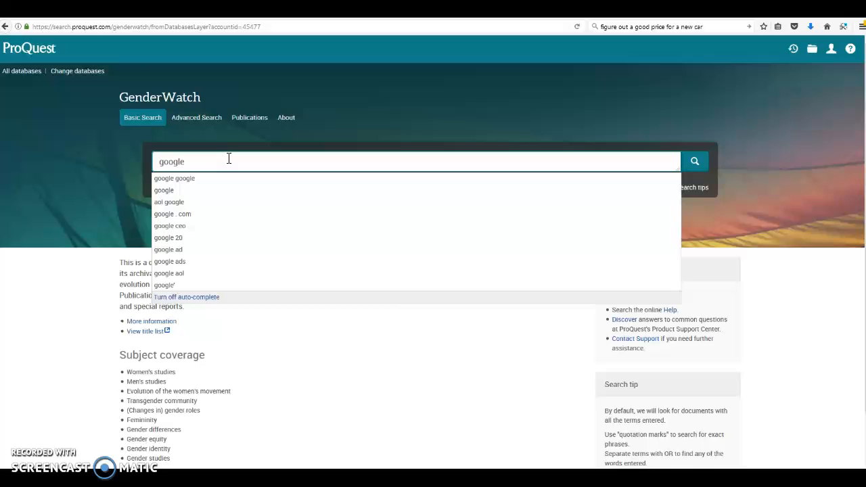
{"action": "type", "text": " and "}
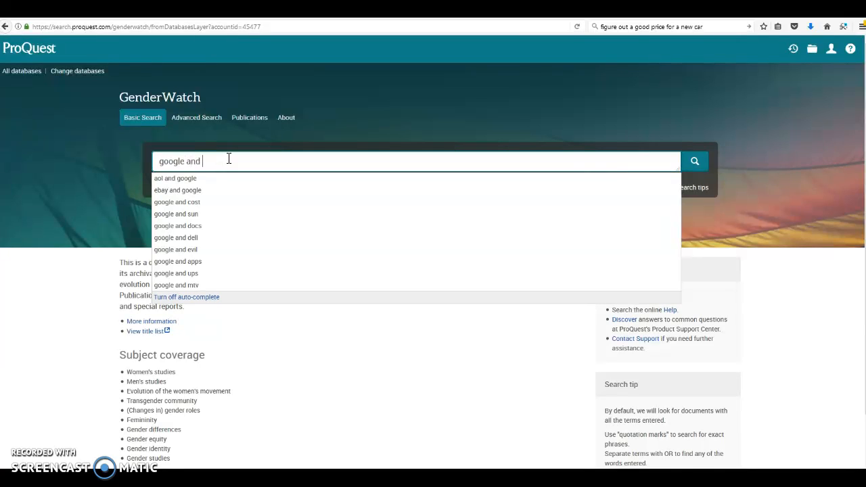
{"action": "type", "text": "employee"}
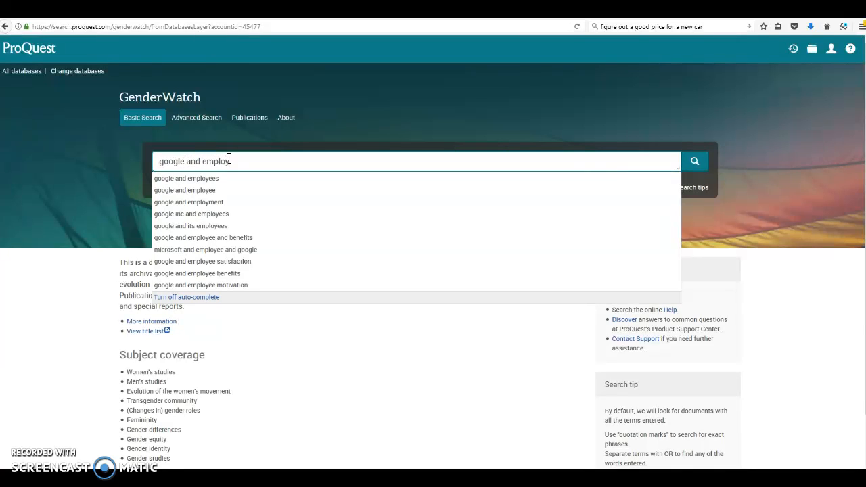
{"action": "type", "text": "ed"}
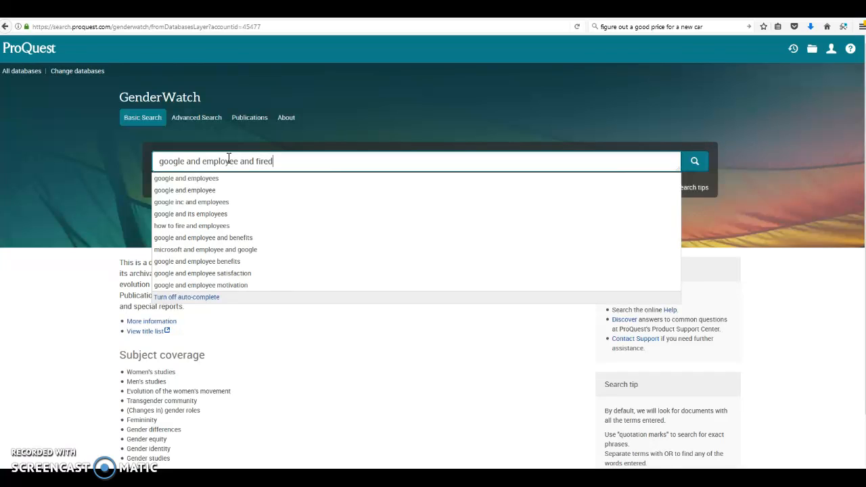
{"action": "key", "text": "Return"}
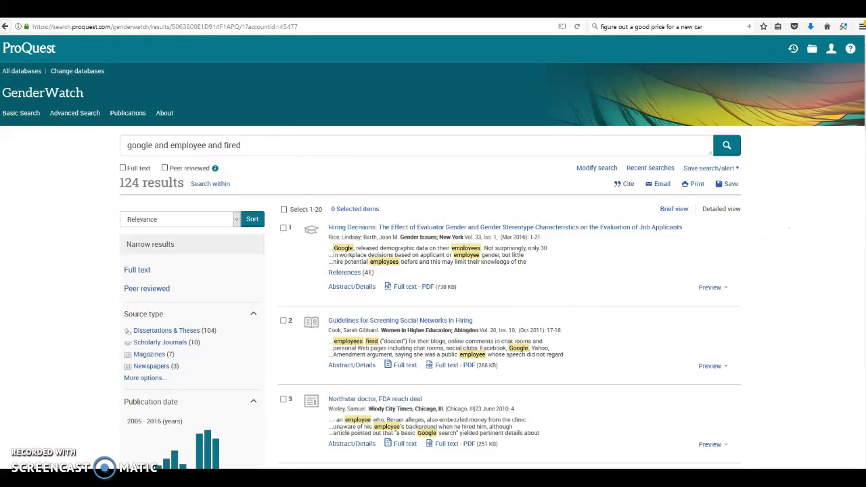
- Open the full-text PDF of the first result, "Hiring Decisions", and look at its save and export options without choosing one
{"action": "scroll", "coordinate": [788, 229], "scroll_direction": "down", "scroll_amount": 2}
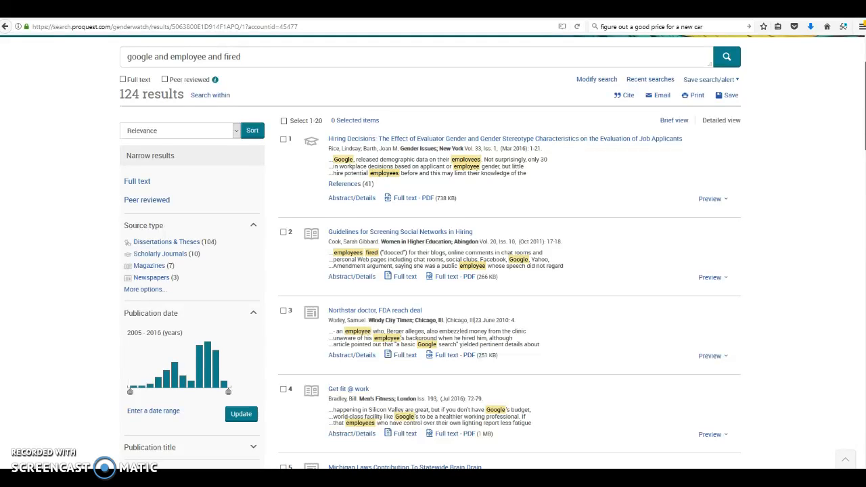
{"action": "scroll", "coordinate": [788, 228], "scroll_direction": "up", "scroll_amount": 1}
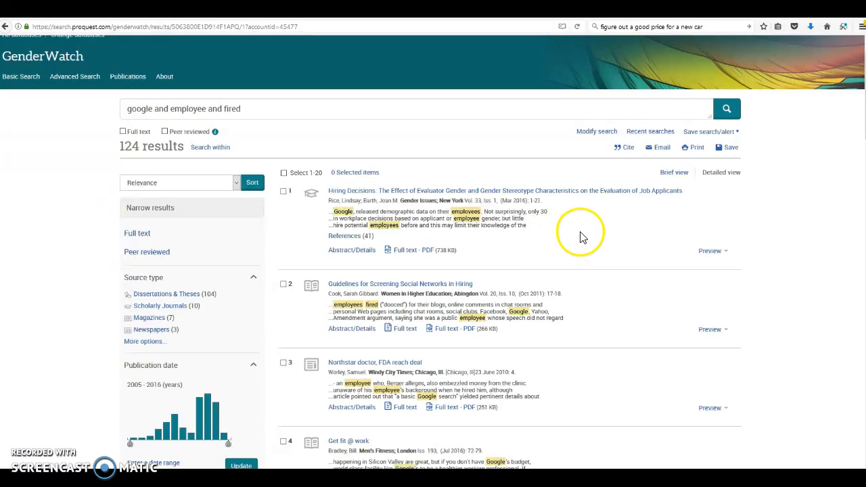
{"action": "left_click", "coordinate": [412, 251]}
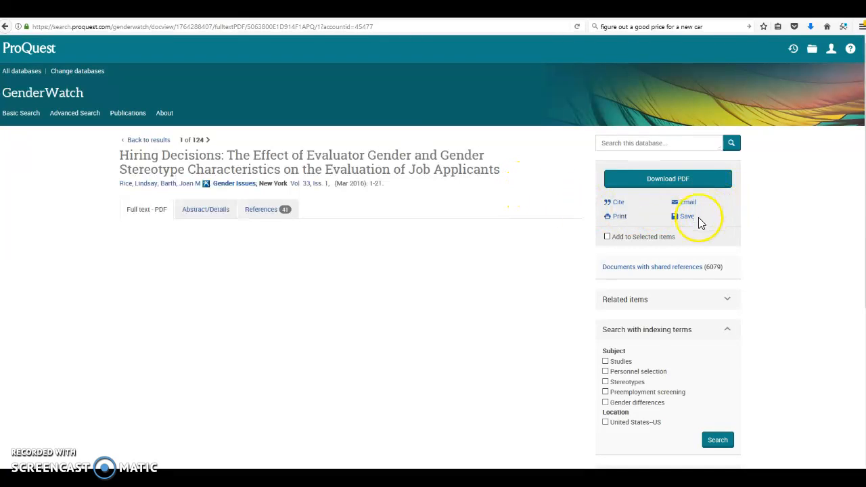
{"action": "left_click", "coordinate": [686, 217]}
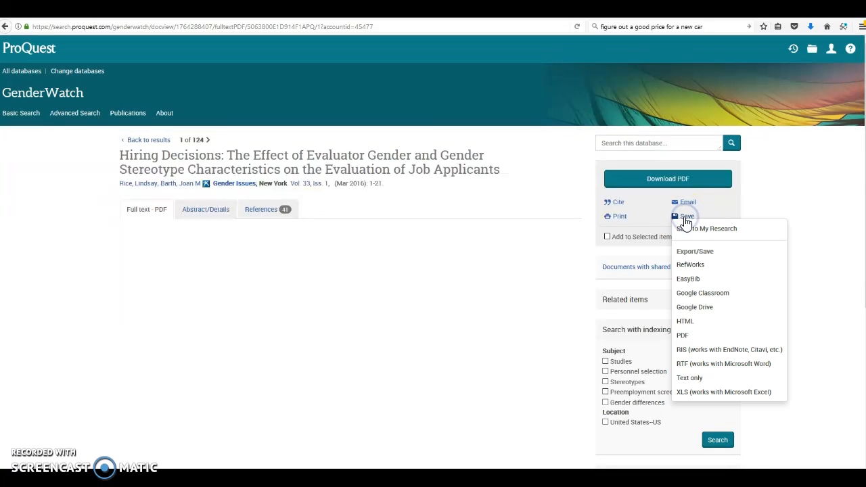
{"action": "left_click", "coordinate": [779, 200]}
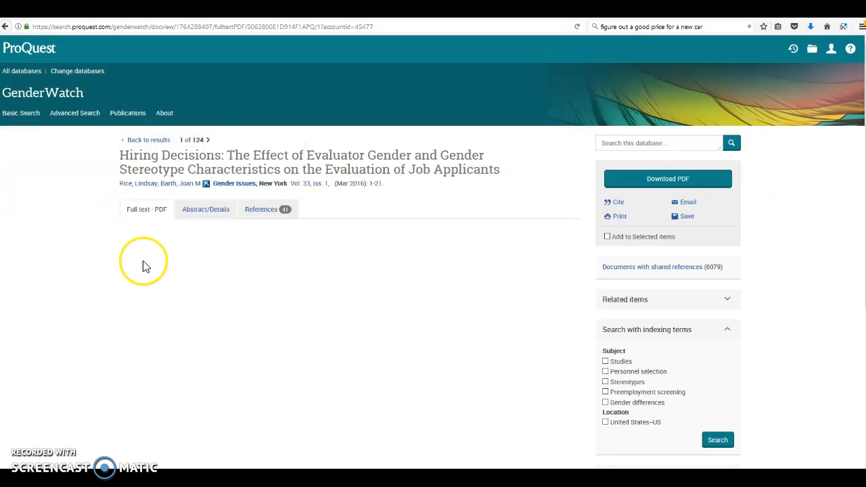
- Go back to the GenderWatch results and look through the listed articles and available filters
{"action": "left_click", "coordinate": [141, 140]}
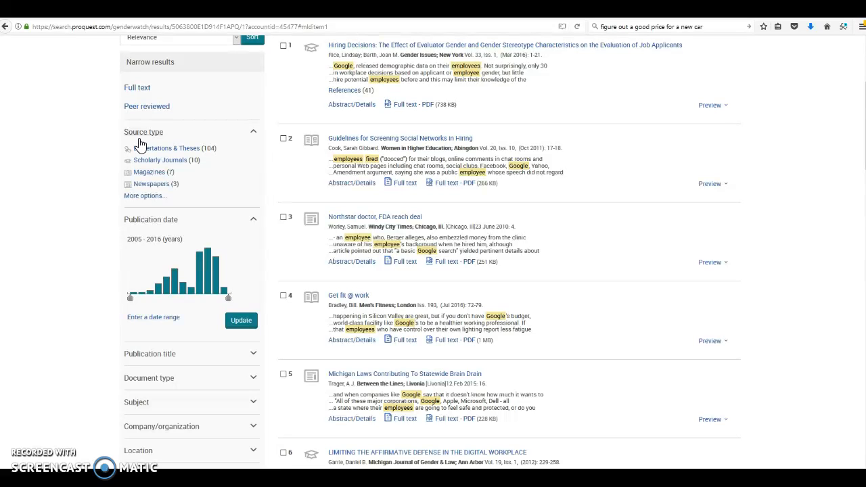
{"action": "scroll", "coordinate": [717, 129], "scroll_direction": "down", "scroll_amount": 1}
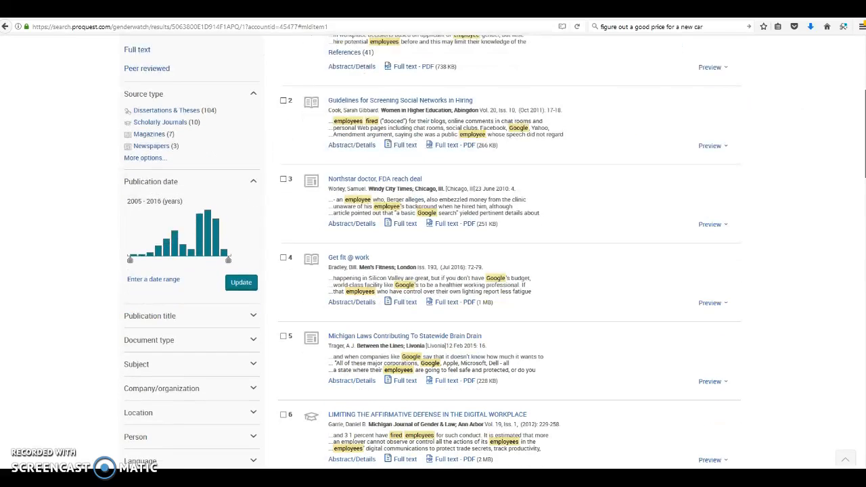
{"action": "scroll", "coordinate": [433, 271], "scroll_direction": "up", "scroll_amount": 6}
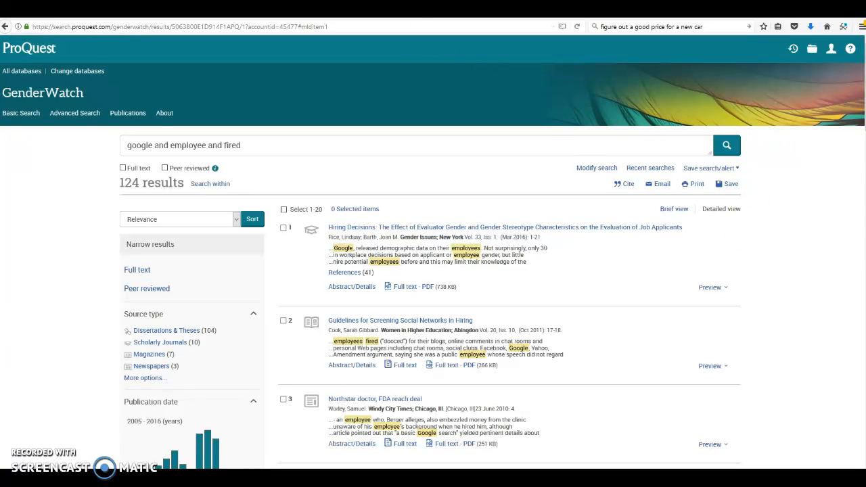
- Open the Cerritos College Library home page and find its Chat help section
{"action": "left_click", "coordinate": [826, 27]}
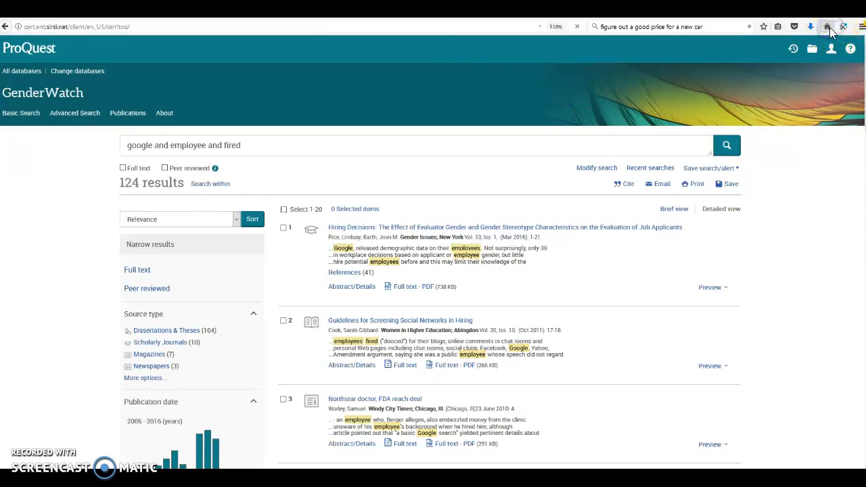
{"action": "scroll", "coordinate": [433, 252], "scroll_direction": "down", "scroll_amount": 1}
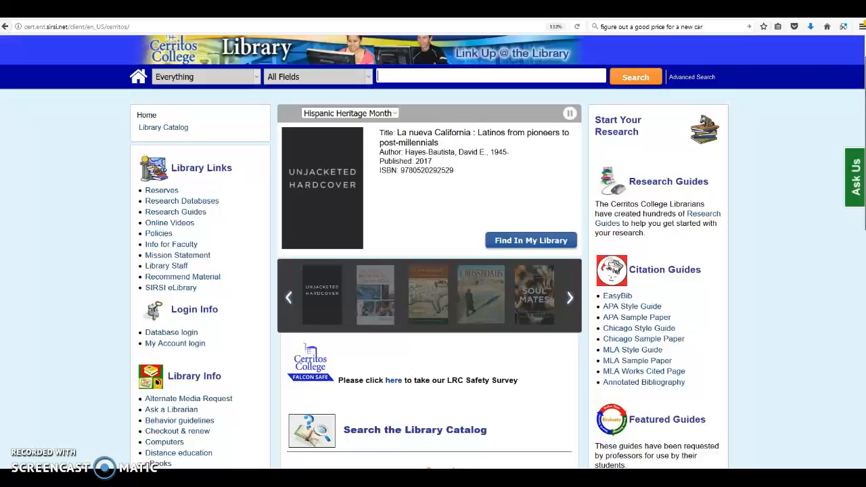
{"action": "scroll", "coordinate": [677, 360], "scroll_direction": "down", "scroll_amount": 8}
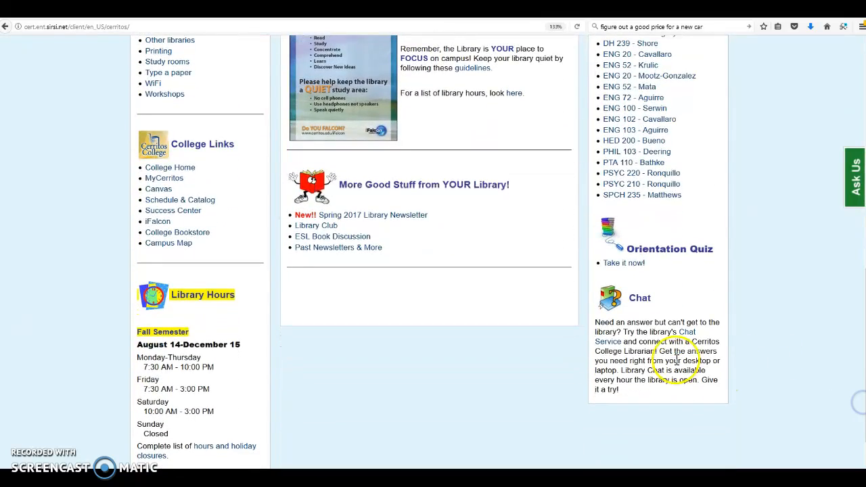